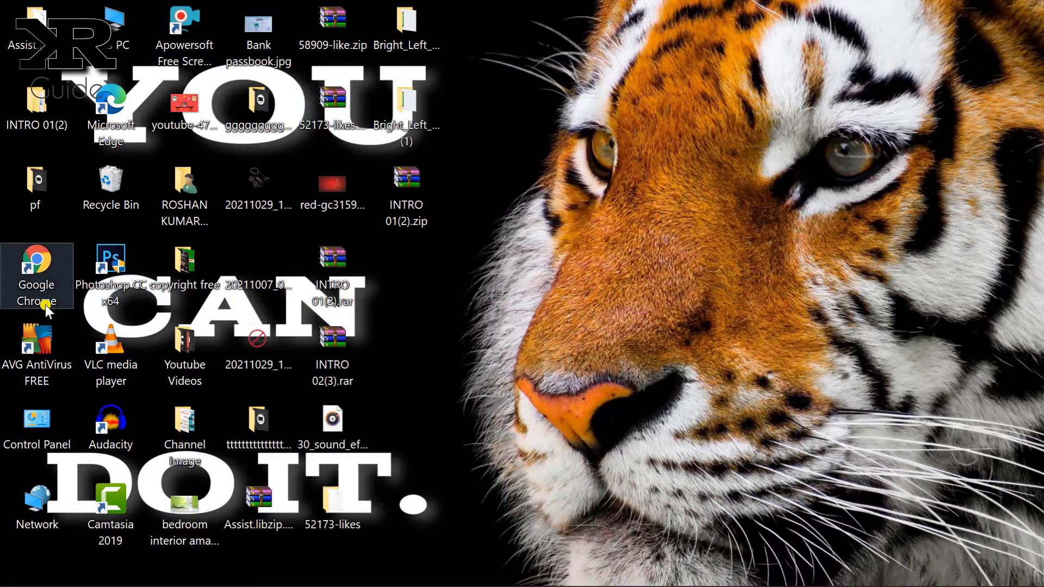
Open YouTube in Google Chrome and go to the signed-in account's own channel page
{"action": "left_click", "coordinate": [43, 268]}
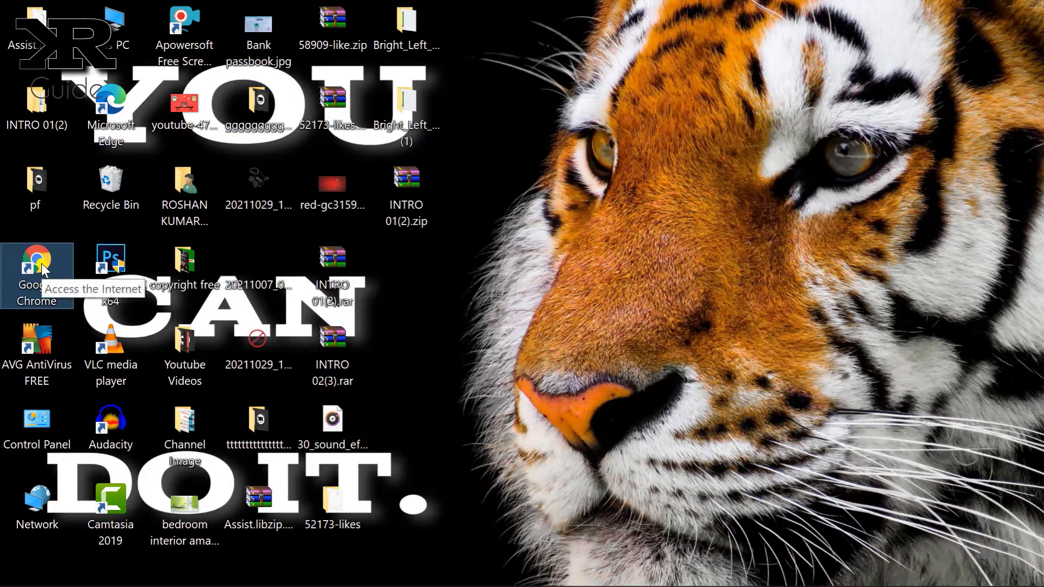
{"action": "double_click", "coordinate": [43, 268]}
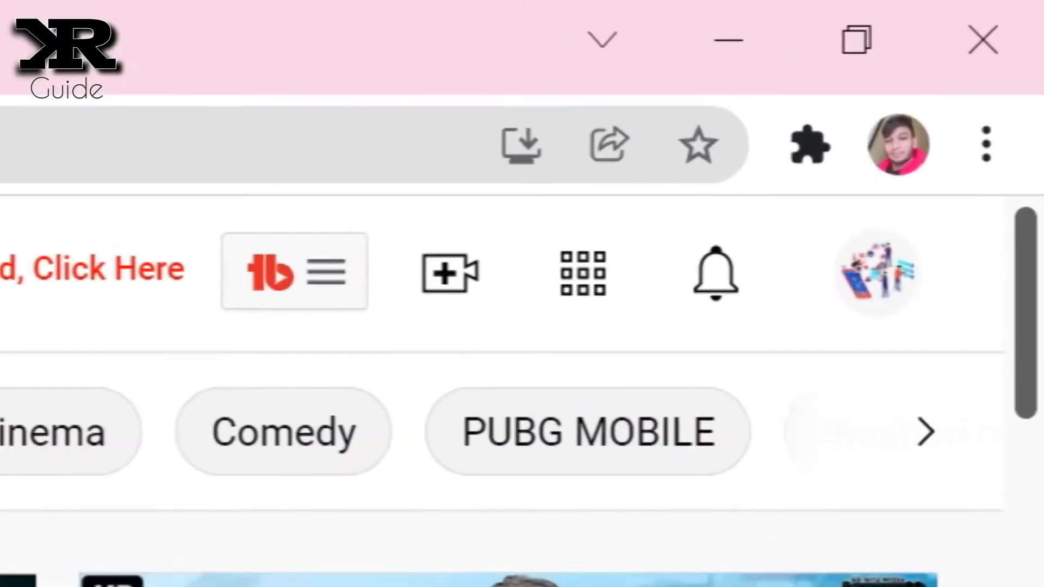
{"action": "scroll", "coordinate": [794, 235], "scroll_direction": "down", "scroll_amount": 5}
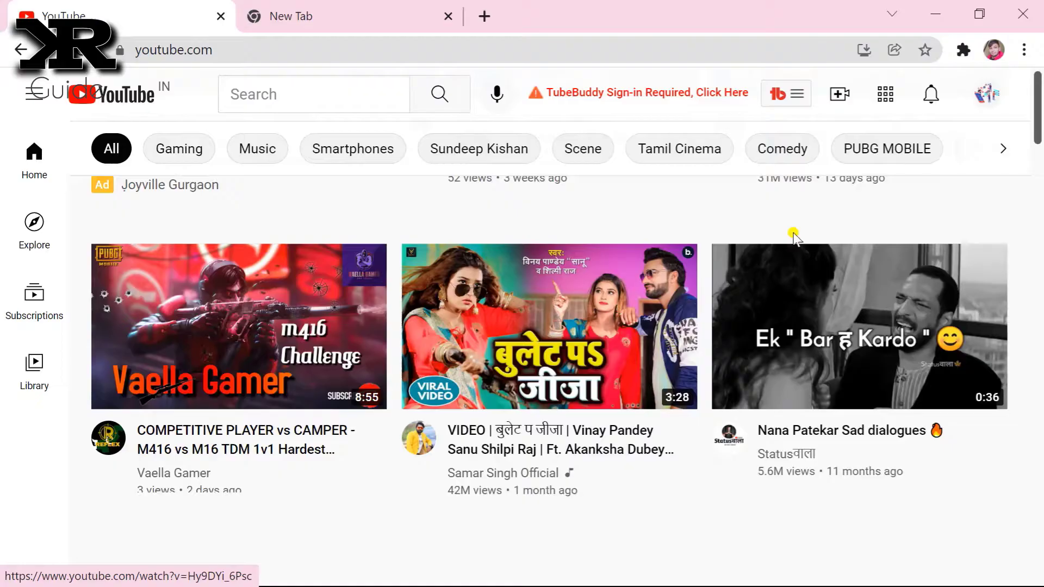
{"action": "scroll", "coordinate": [794, 235], "scroll_direction": "up", "scroll_amount": 5}
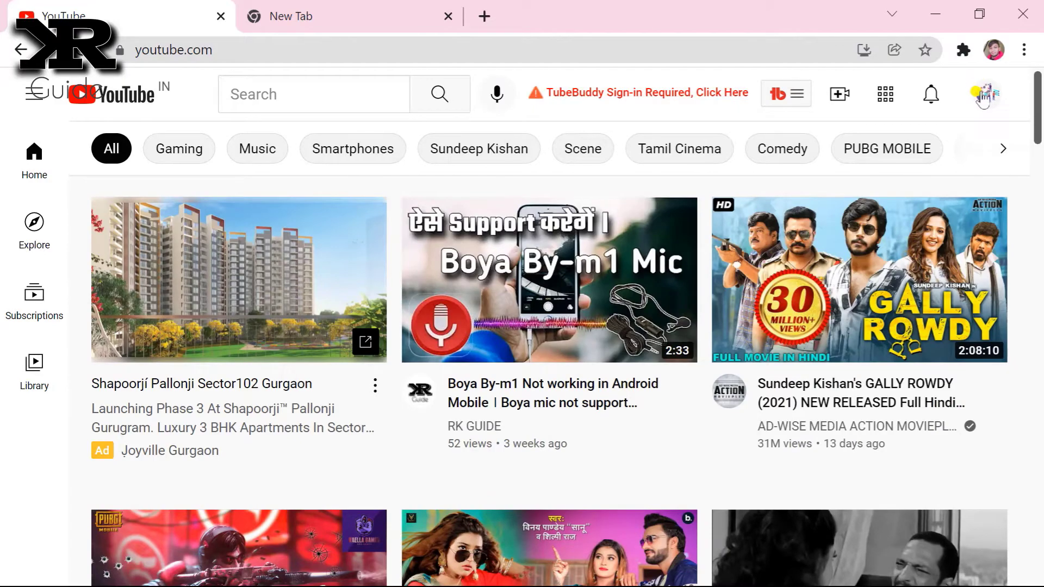
{"action": "left_click", "coordinate": [983, 97]}
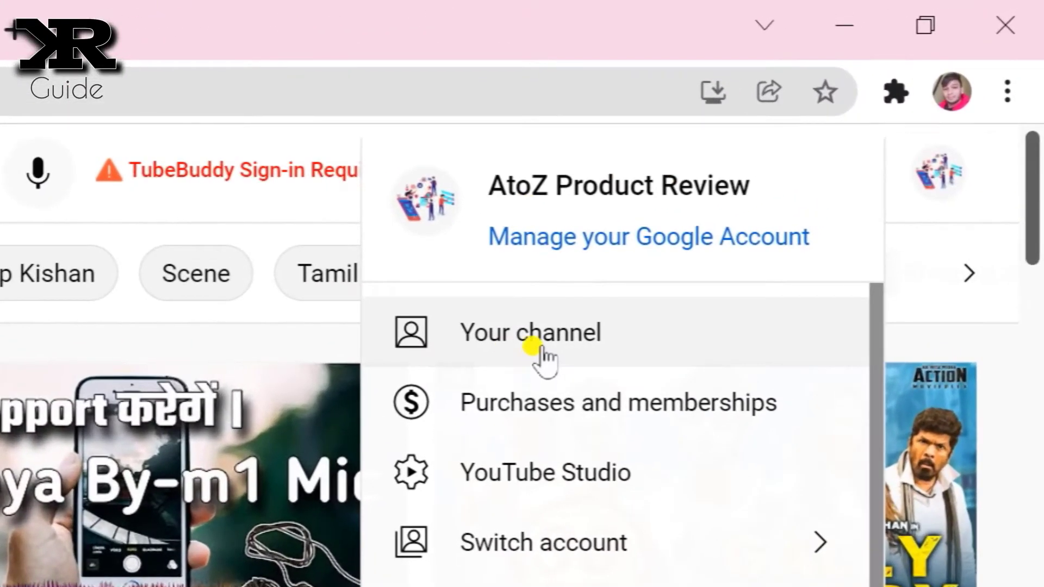
{"action": "left_click", "coordinate": [539, 351]}
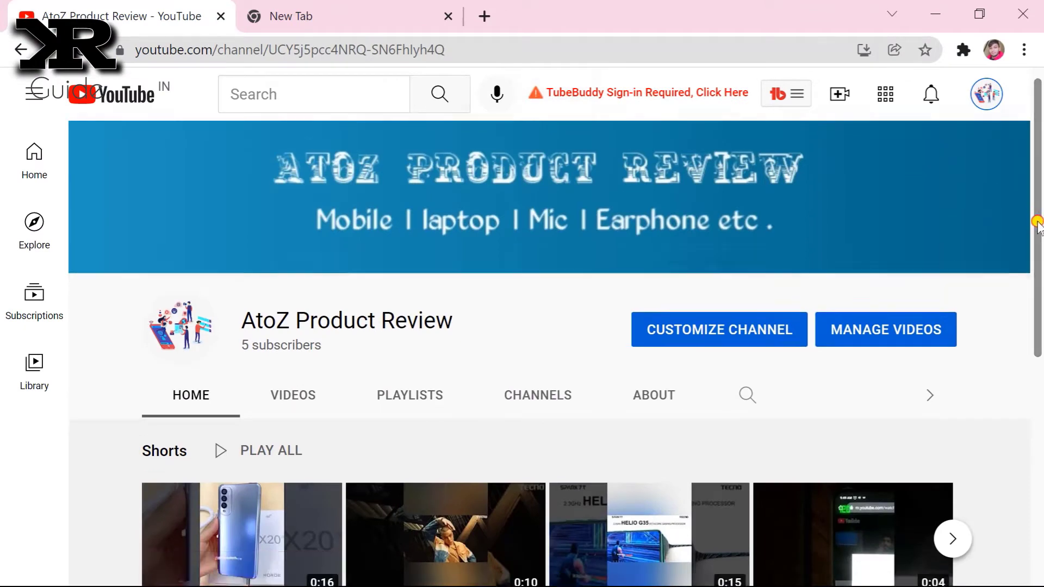
Open the channel's video management page and check the uploads' restrictions for copyright claims
{"action": "mouse_move", "coordinate": [1038, 217]}
{"action": "left_mouse_down"}
{"action": "mouse_move", "coordinate": [1036, 289]}
{"action": "mouse_move", "coordinate": [1037, 221]}
{"action": "left_mouse_up"}
{"action": "left_click", "coordinate": [881, 342]}
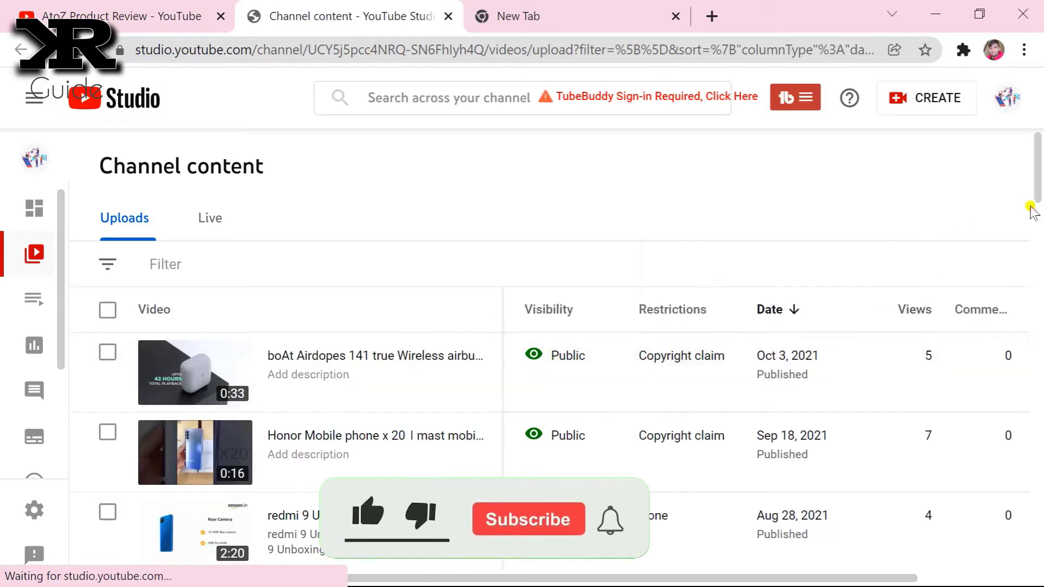
{"action": "scroll", "coordinate": [1032, 211], "scroll_direction": "down", "scroll_amount": 3}
{"action": "scroll", "coordinate": [1022, 283], "scroll_direction": "down", "scroll_amount": 4}
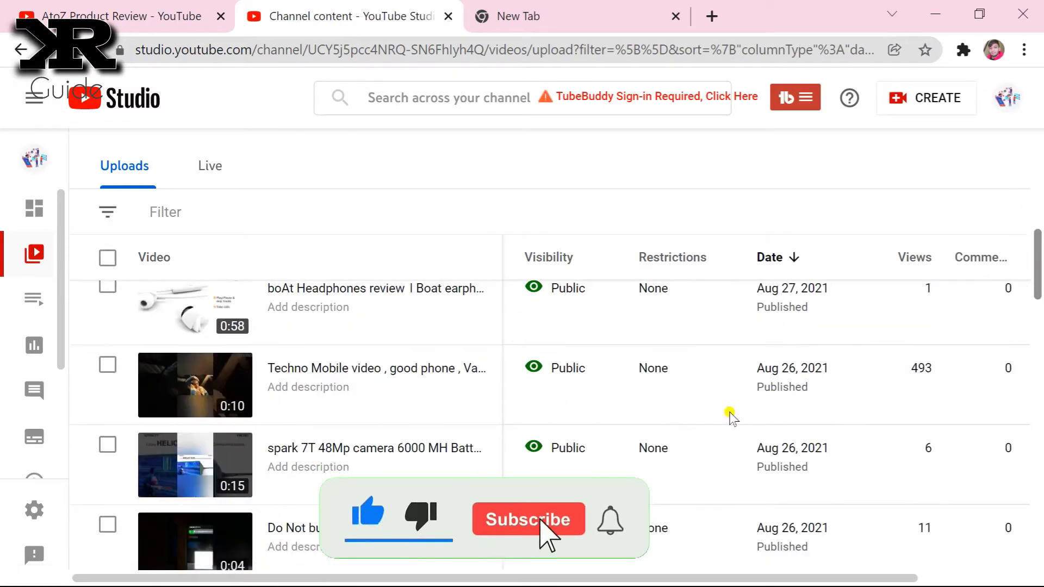
{"action": "scroll", "coordinate": [628, 444], "scroll_direction": "down", "scroll_amount": 5}
{"action": "scroll", "coordinate": [628, 443], "scroll_direction": "up", "scroll_amount": 6}
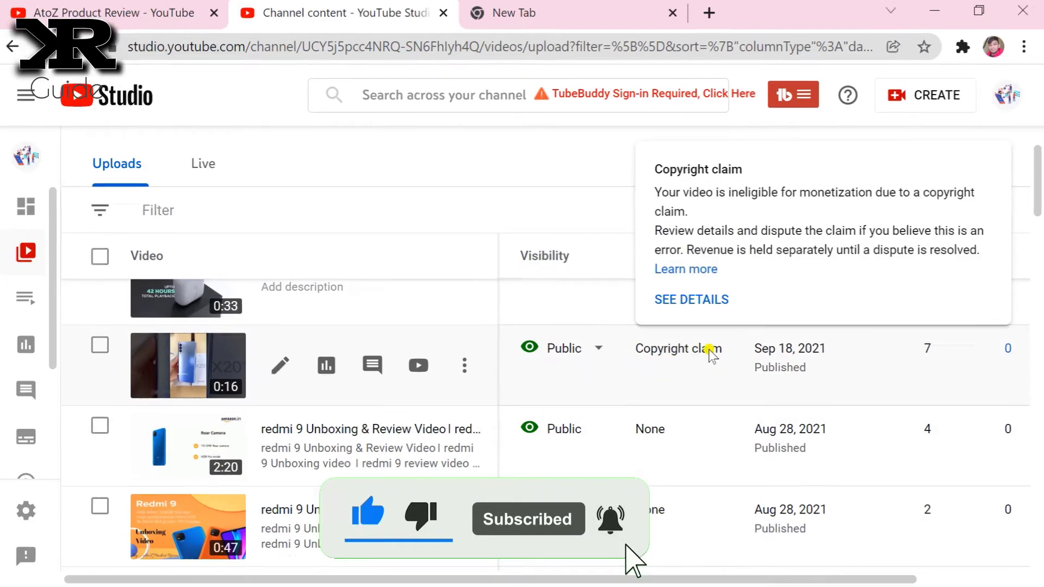
{"action": "scroll", "coordinate": [706, 350], "scroll_direction": "up", "scroll_amount": 1}
{"action": "mouse_move", "coordinate": [332, 288]}
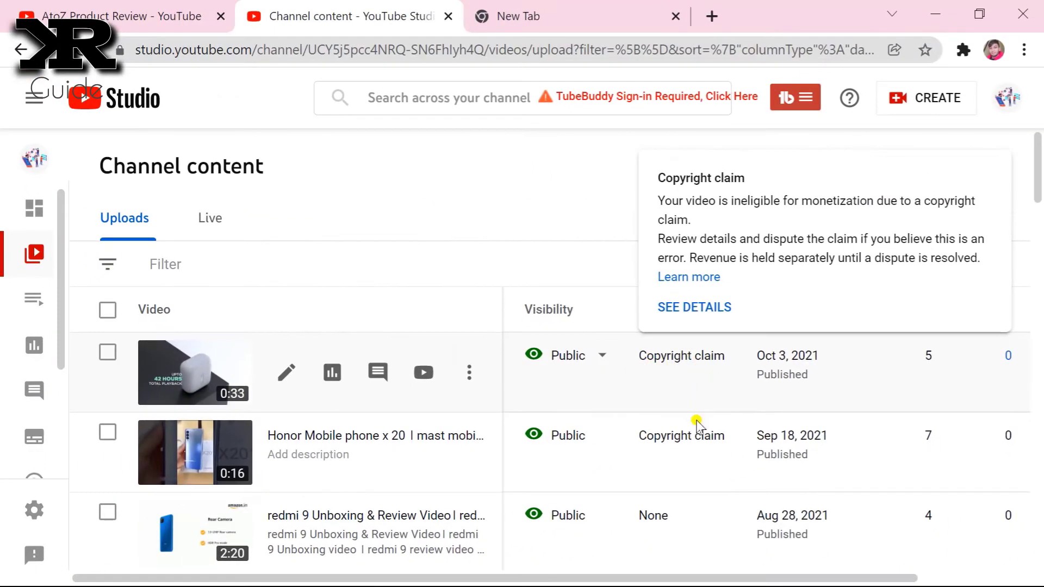
{"action": "mouse_move", "coordinate": [687, 437]}
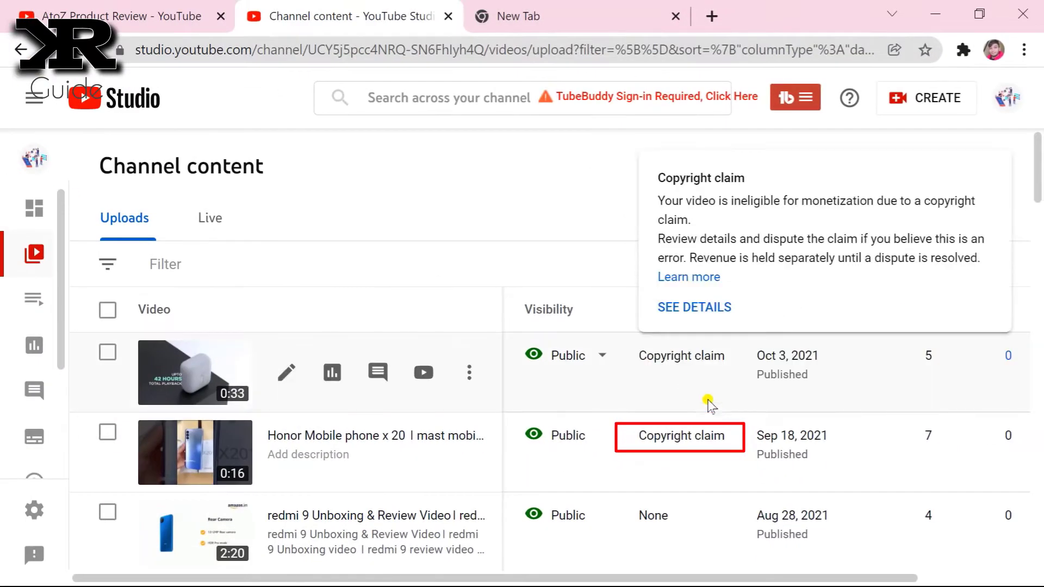
Open the copyright claim details of the Honor Mobile phone x 20 video and review the claimed content and available actions
{"action": "left_click", "coordinate": [686, 433]}
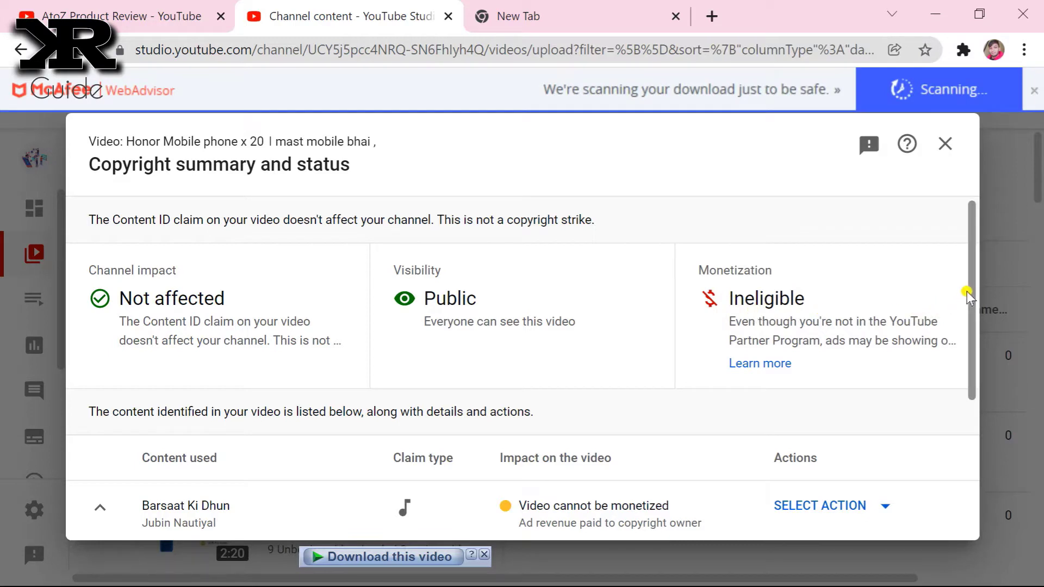
{"action": "left_click_drag", "start_coordinate": [969, 290], "coordinate": [969, 428]}
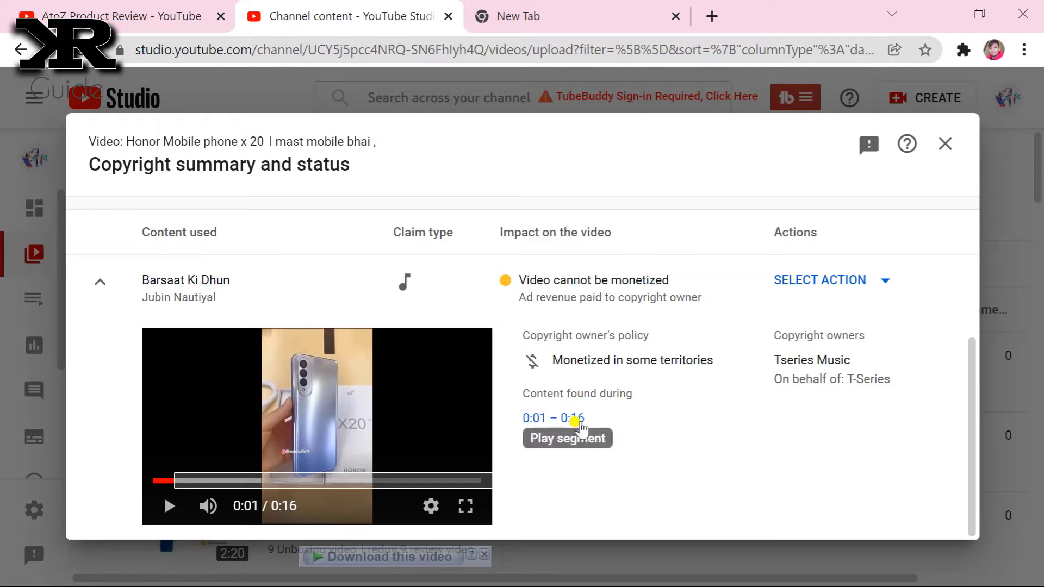
{"action": "scroll", "coordinate": [585, 419], "scroll_direction": "up", "scroll_amount": 4}
{"action": "scroll", "coordinate": [592, 406], "scroll_direction": "down", "scroll_amount": 4}
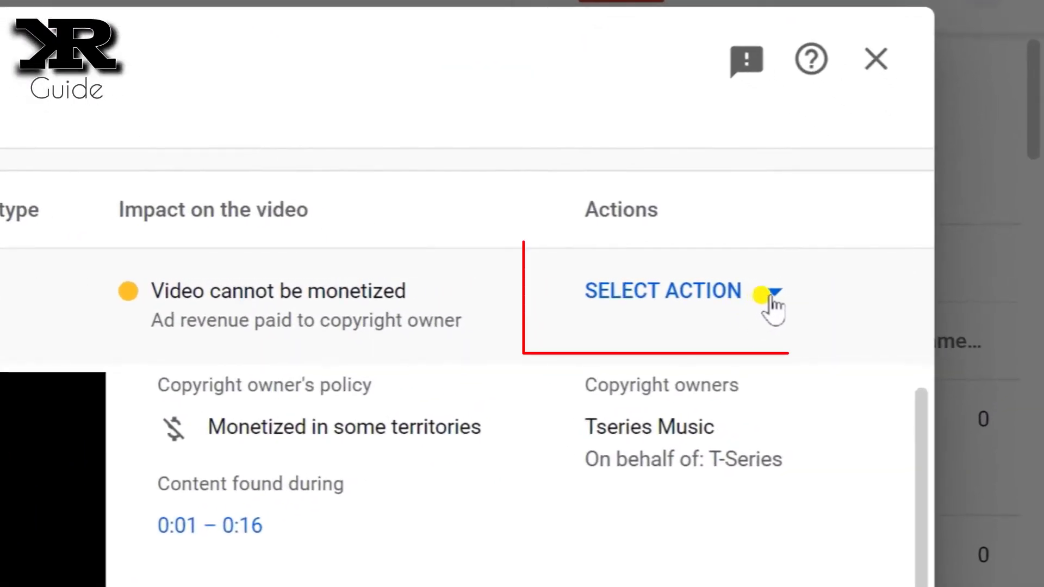
{"action": "scroll", "coordinate": [932, 435], "scroll_direction": "up", "scroll_amount": 1}
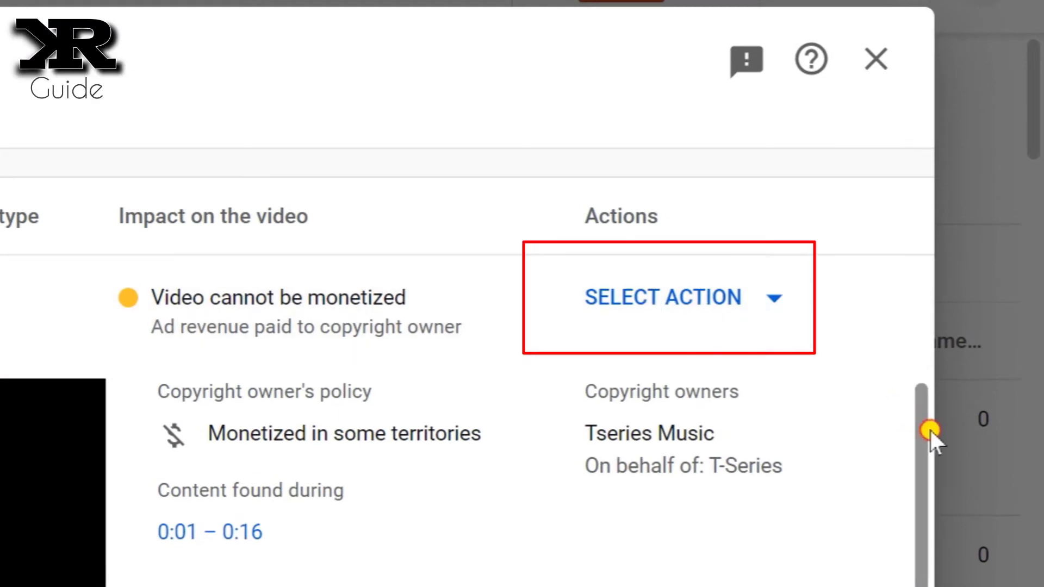
Start replacing the claimed song Barsaat Ki Dhun and browse the free music tracks for a substitute
{"action": "left_click", "coordinate": [666, 357]}
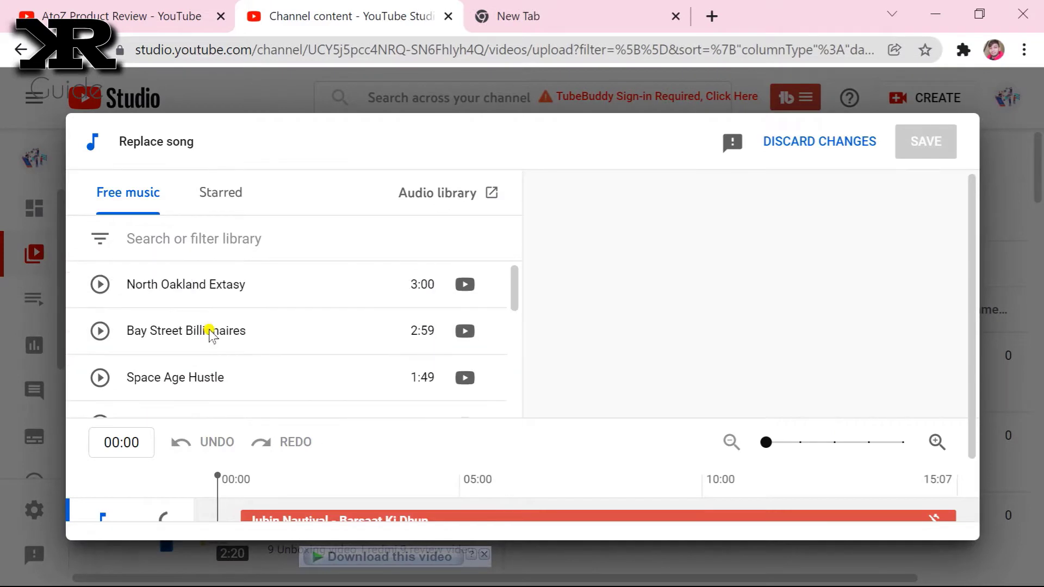
{"action": "left_click_drag", "start_coordinate": [511, 283], "coordinate": [515, 321]}
{"action": "scroll", "coordinate": [848, 451], "scroll_direction": "down", "scroll_amount": 1}
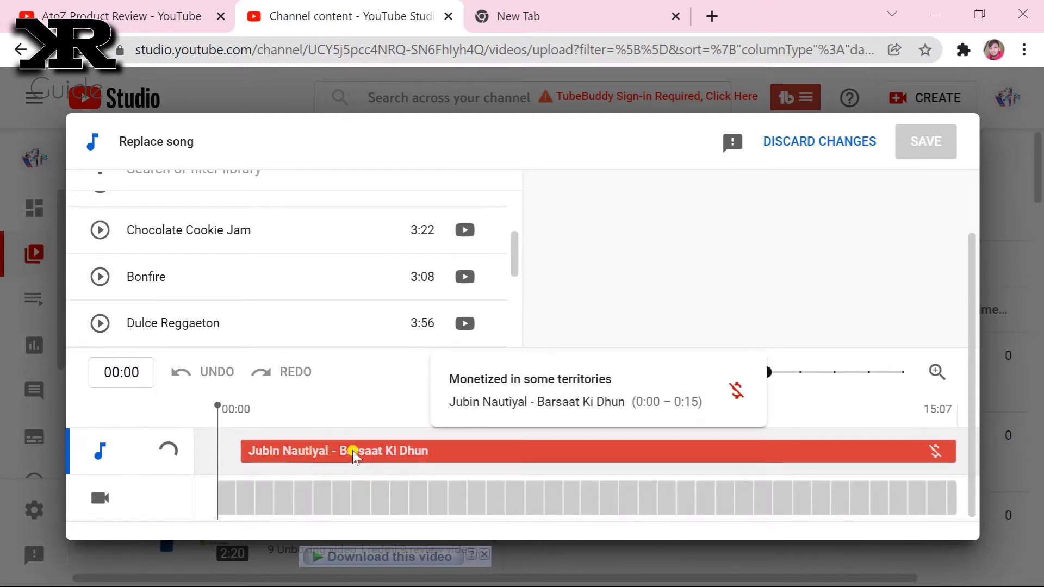
{"action": "scroll", "coordinate": [349, 450], "scroll_direction": "up", "scroll_amount": 1}
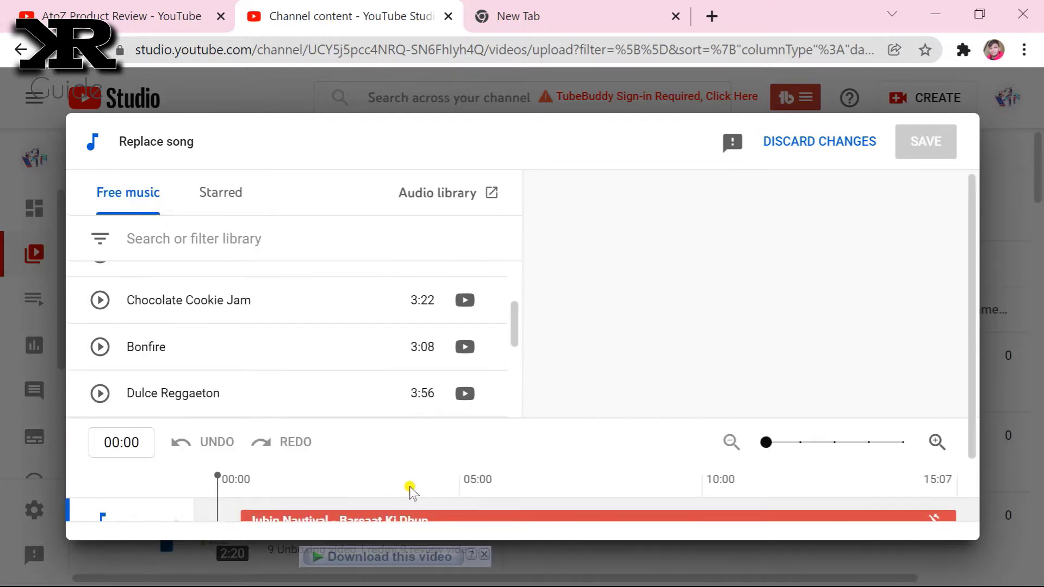
{"action": "scroll", "coordinate": [414, 490], "scroll_direction": "down", "scroll_amount": 1}
{"action": "scroll", "coordinate": [560, 468], "scroll_direction": "up", "scroll_amount": 1}
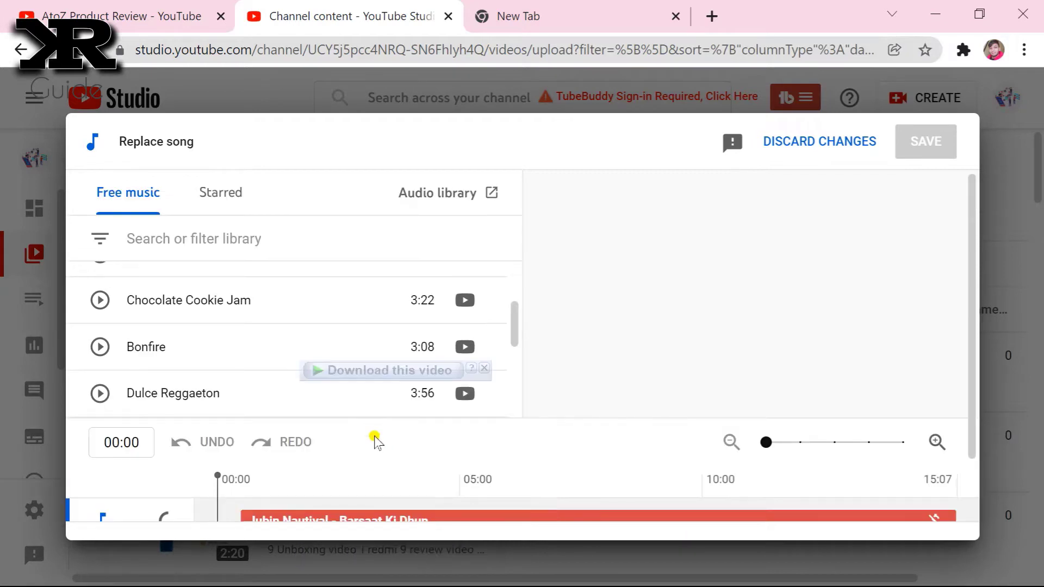
{"action": "scroll", "coordinate": [133, 387], "scroll_direction": "down", "scroll_amount": 3}
{"action": "scroll", "coordinate": [135, 381], "scroll_direction": "up", "scroll_amount": 3}
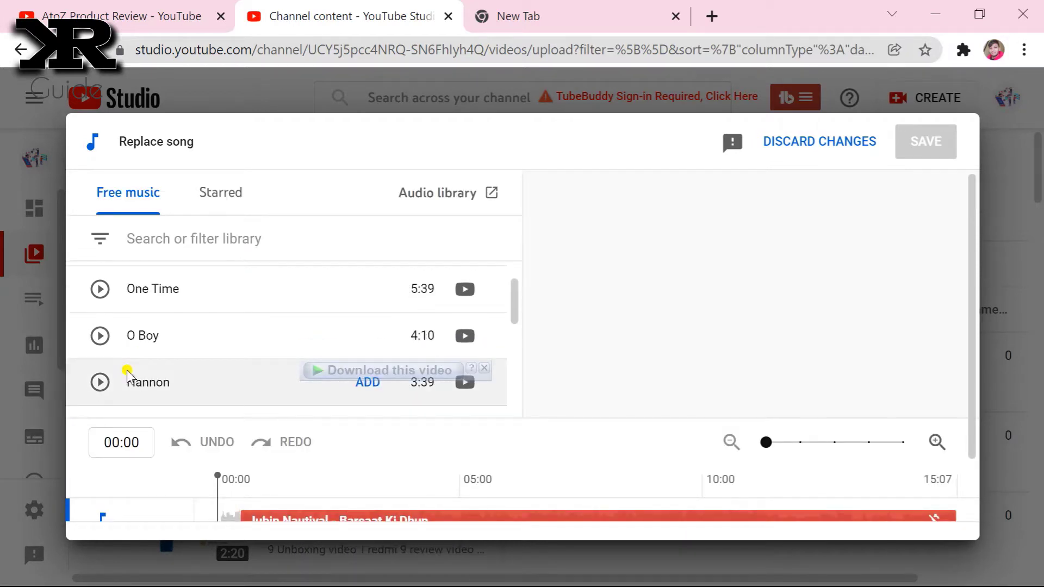
{"action": "scroll", "coordinate": [128, 380], "scroll_direction": "down", "scroll_amount": 3}
{"action": "scroll", "coordinate": [119, 375], "scroll_direction": "up", "scroll_amount": 3}
{"action": "scroll", "coordinate": [118, 375], "scroll_direction": "up", "scroll_amount": 3}
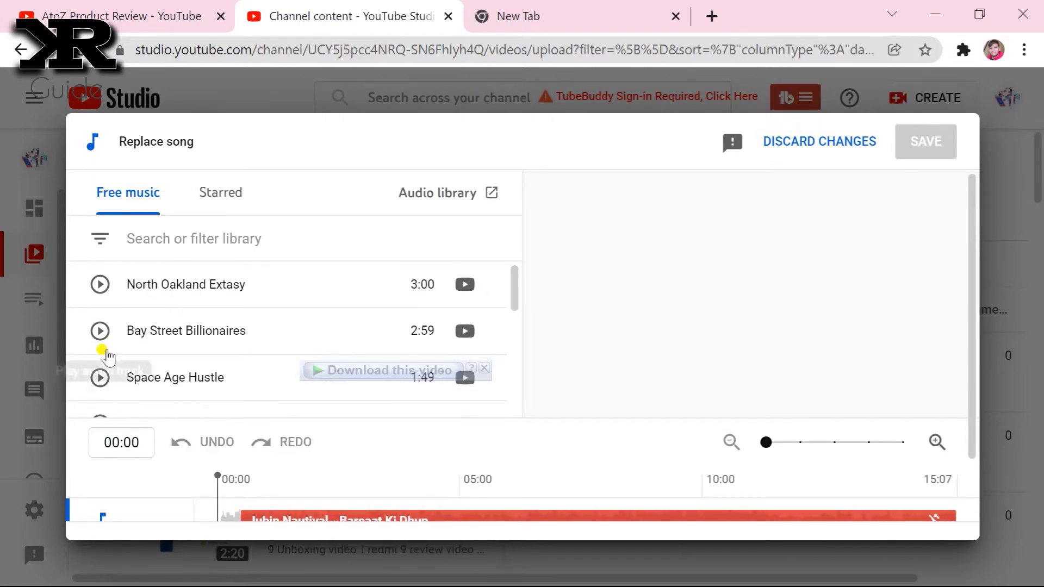
{"action": "scroll", "coordinate": [103, 343], "scroll_direction": "down", "scroll_amount": 3}
{"action": "scroll", "coordinate": [98, 333], "scroll_direction": "up", "scroll_amount": 3}
Preview the free track Space Age Hustle, add it as the replacement song and check its placement on the timeline
{"action": "left_click", "coordinate": [99, 377]}
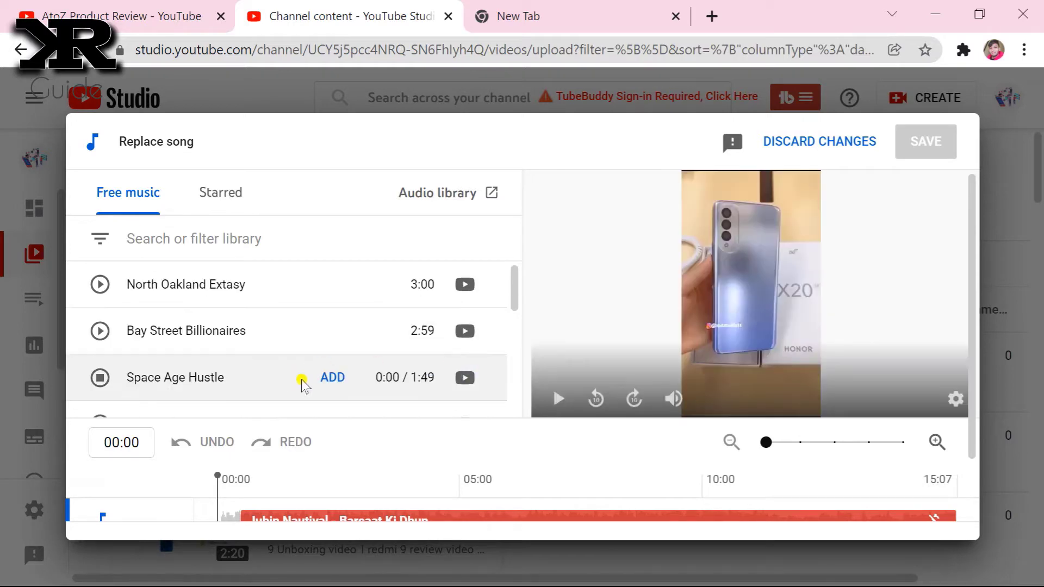
{"action": "left_click", "coordinate": [333, 377]}
{"action": "scroll", "coordinate": [443, 457], "scroll_direction": "down", "scroll_amount": 2}
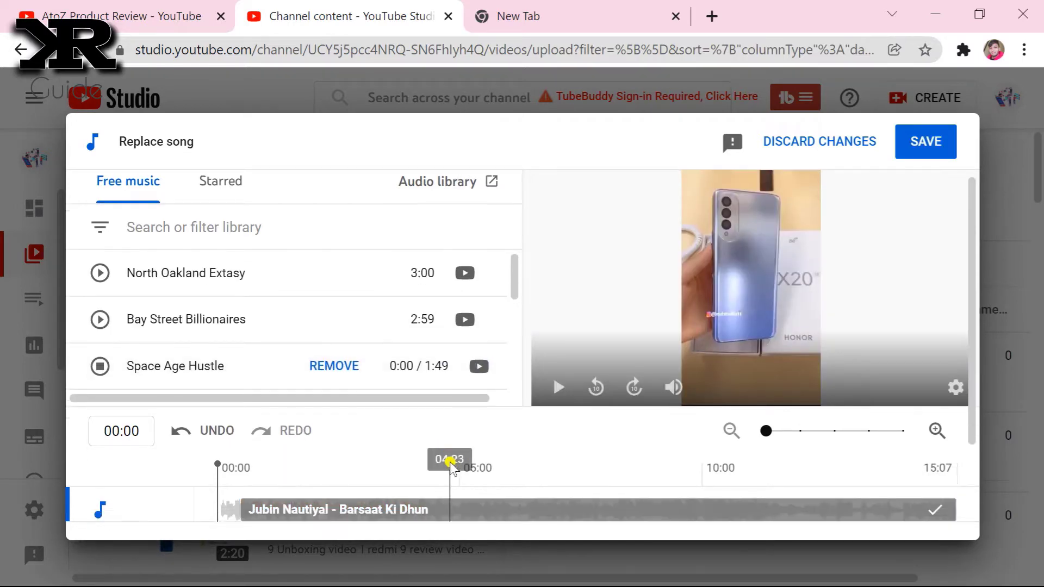
{"action": "scroll", "coordinate": [326, 451], "scroll_direction": "up", "scroll_amount": 2}
{"action": "left_click", "coordinate": [315, 455]}
{"action": "scroll", "coordinate": [433, 464], "scroll_direction": "down", "scroll_amount": 2}
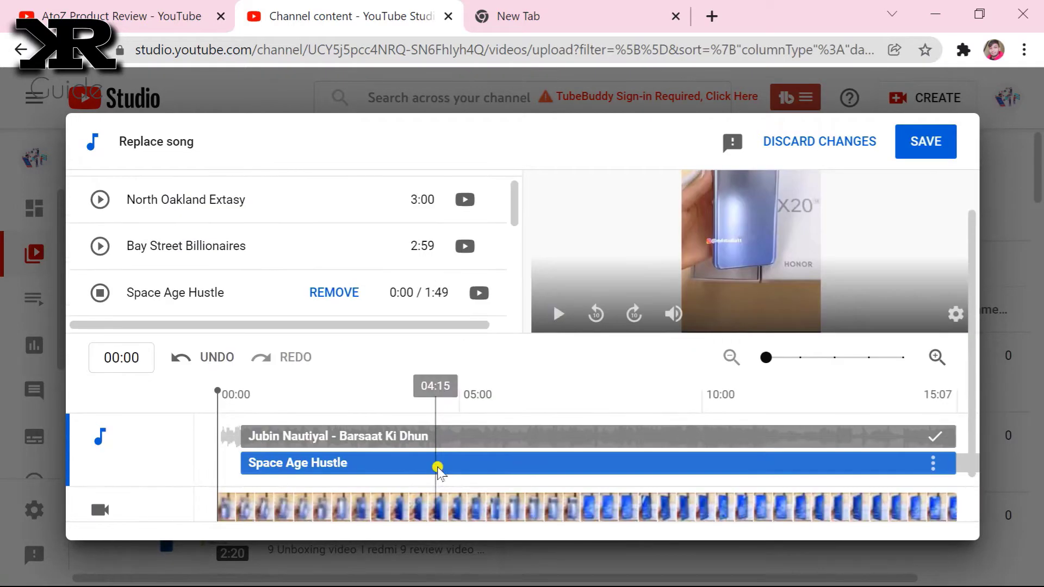
{"action": "scroll", "coordinate": [381, 456], "scroll_direction": "up", "scroll_amount": 2}
{"action": "scroll", "coordinate": [326, 451], "scroll_direction": "down", "scroll_amount": 2}
{"action": "scroll", "coordinate": [326, 478], "scroll_direction": "up", "scroll_amount": 3}
{"action": "scroll", "coordinate": [326, 408], "scroll_direction": "down", "scroll_amount": 2}
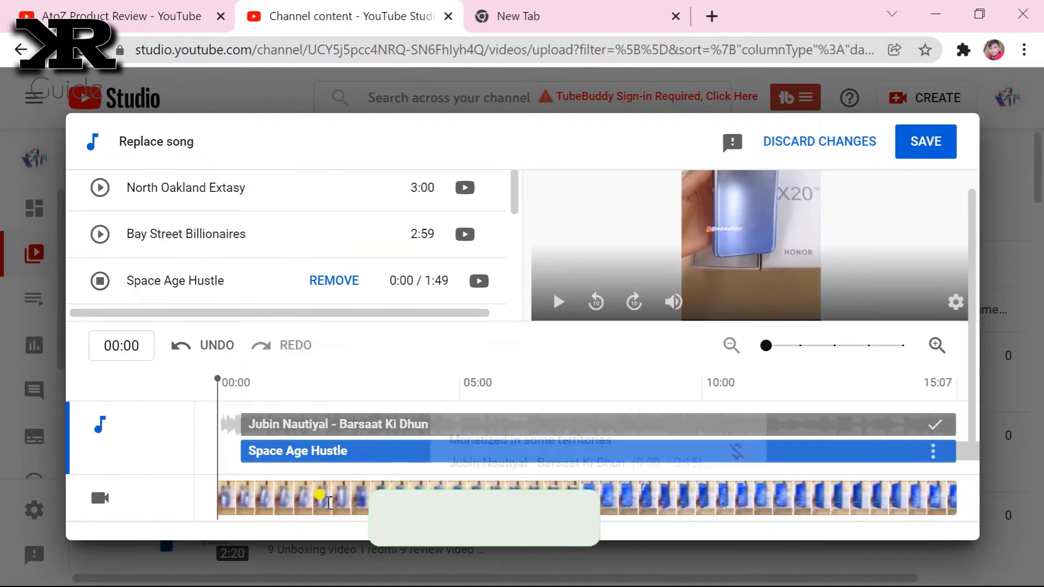
{"action": "scroll", "coordinate": [413, 462], "scroll_direction": "up", "scroll_amount": 2}
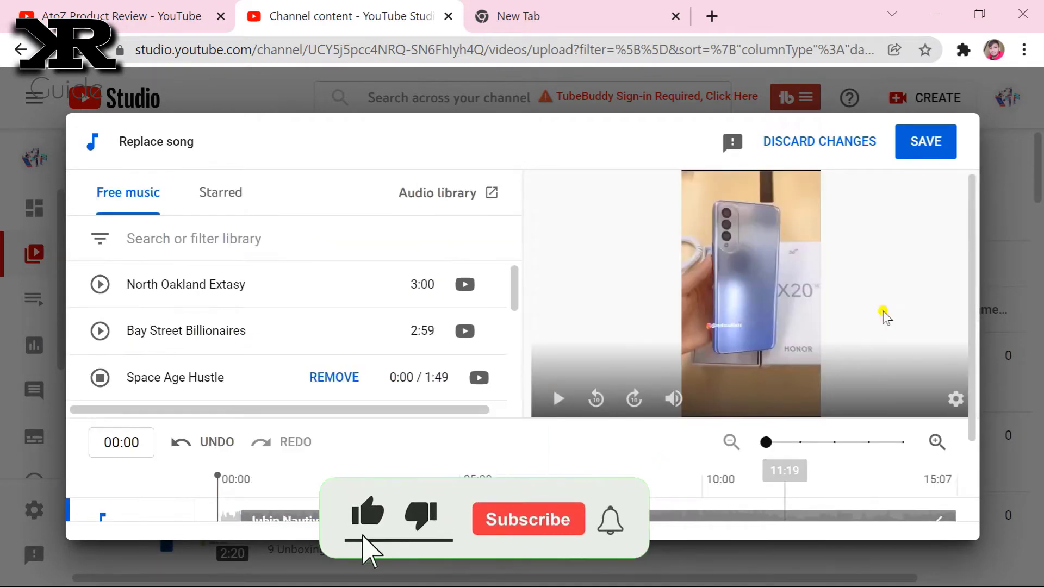
Save and confirm the song replacement, then close the copyright summary and check the Honor video's restriction status
{"action": "left_click", "coordinate": [906, 153]}
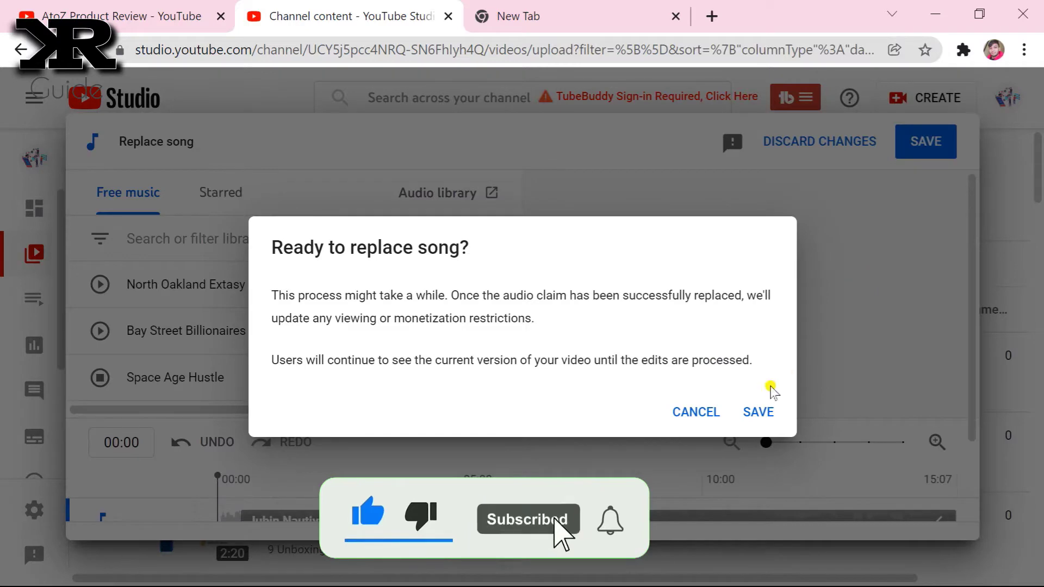
{"action": "left_click", "coordinate": [756, 414]}
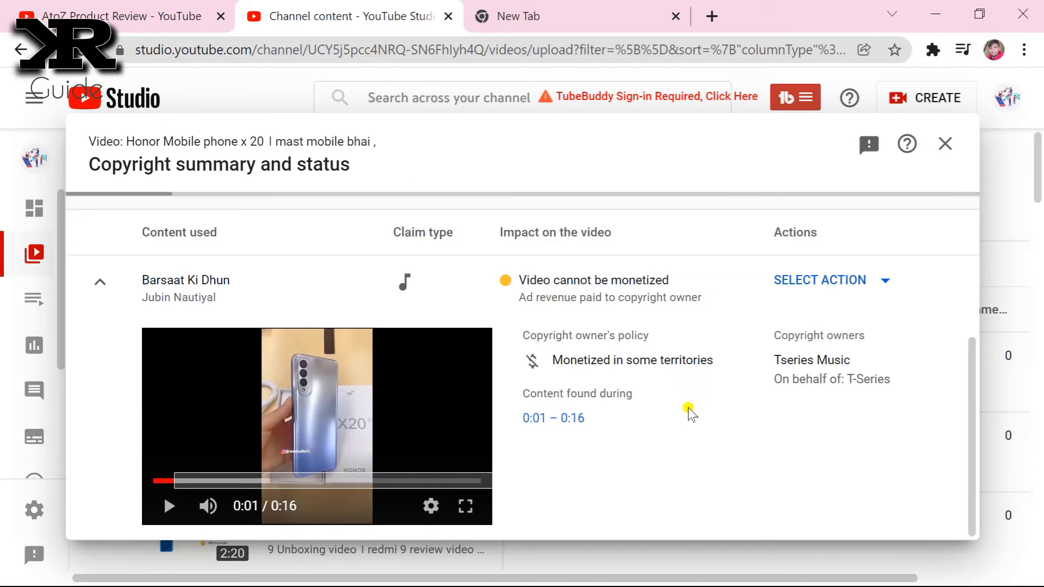
{"action": "mouse_move", "coordinate": [729, 293]}
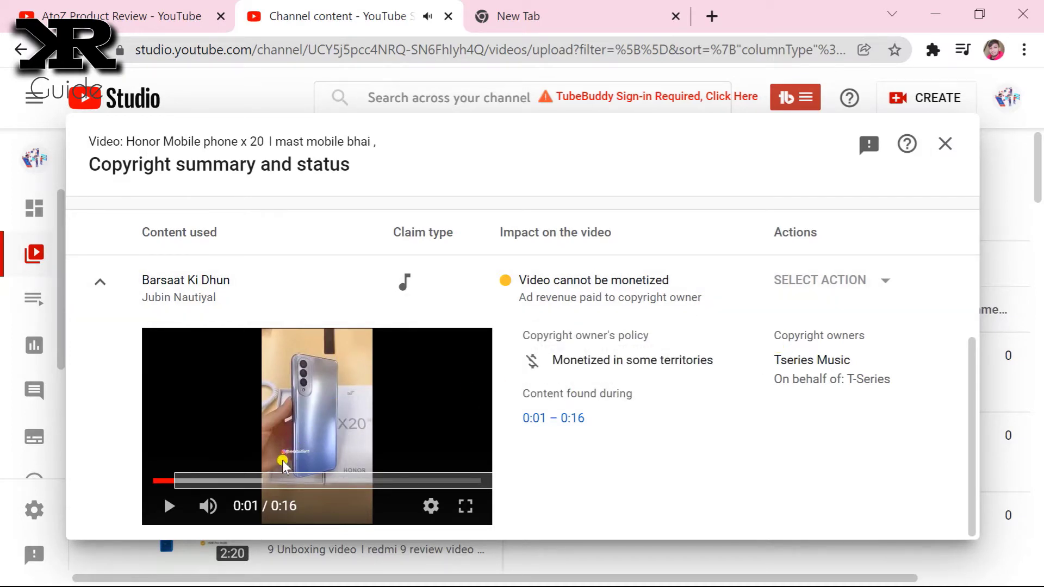
{"action": "left_click", "coordinate": [949, 154]}
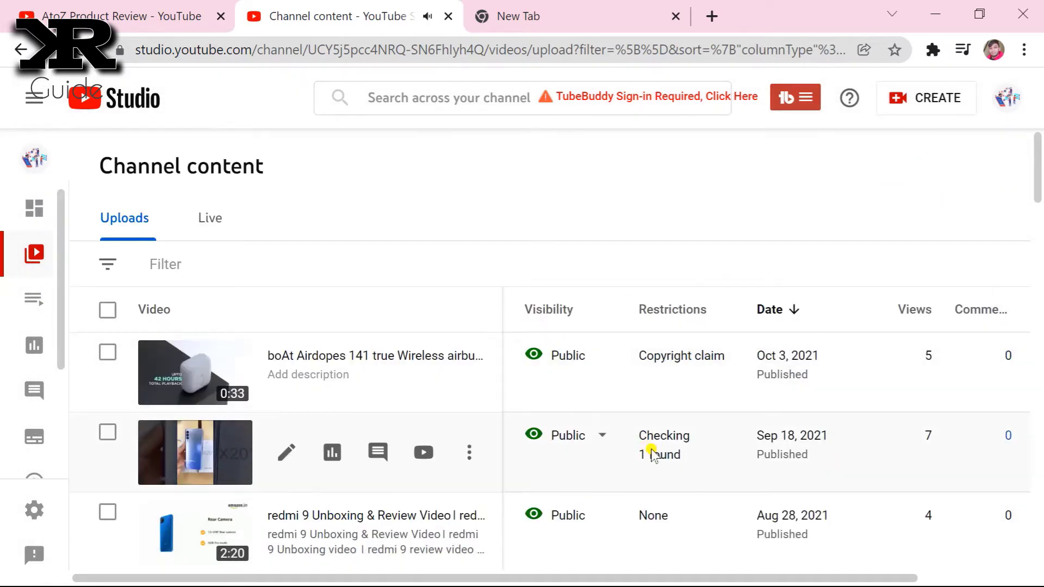
{"action": "mouse_move", "coordinate": [663, 457]}
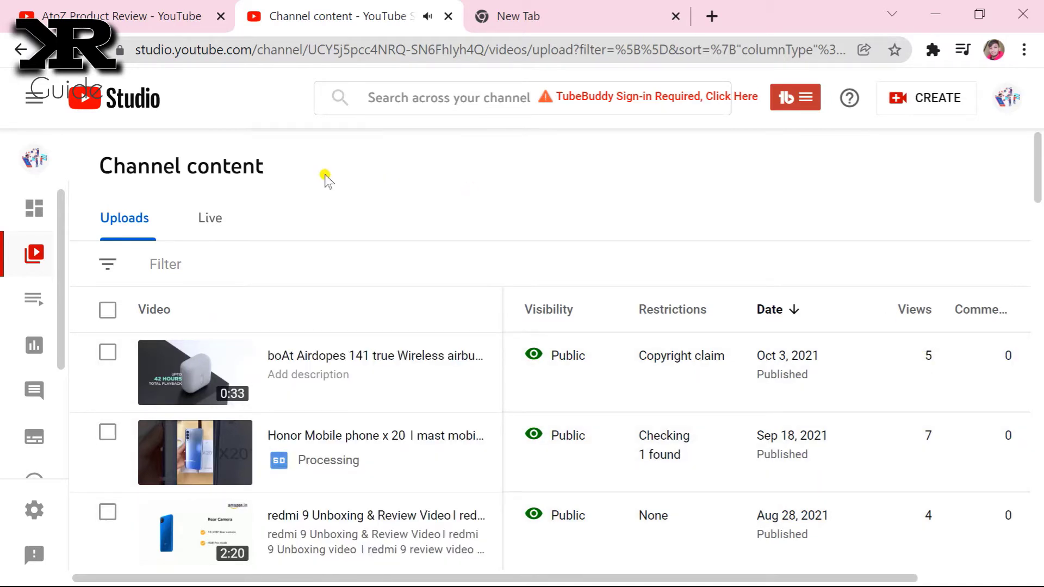
{"action": "left_click", "coordinate": [180, 24]}
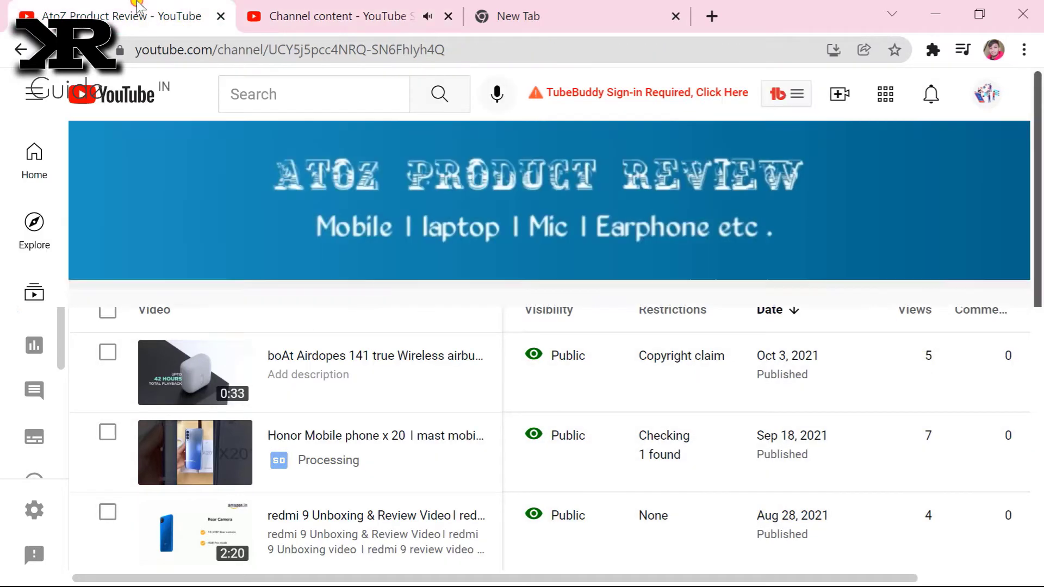
{"action": "left_click", "coordinate": [533, 18]}
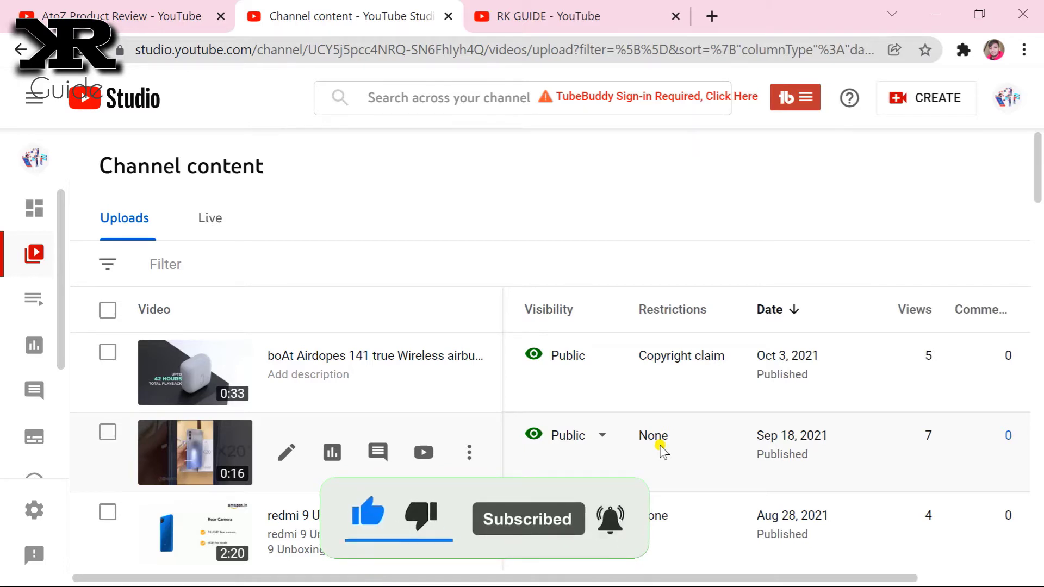
Open the copyright claim details of the boAt Airdopes 141 video from the channel content list
{"action": "mouse_move", "coordinate": [654, 374]}
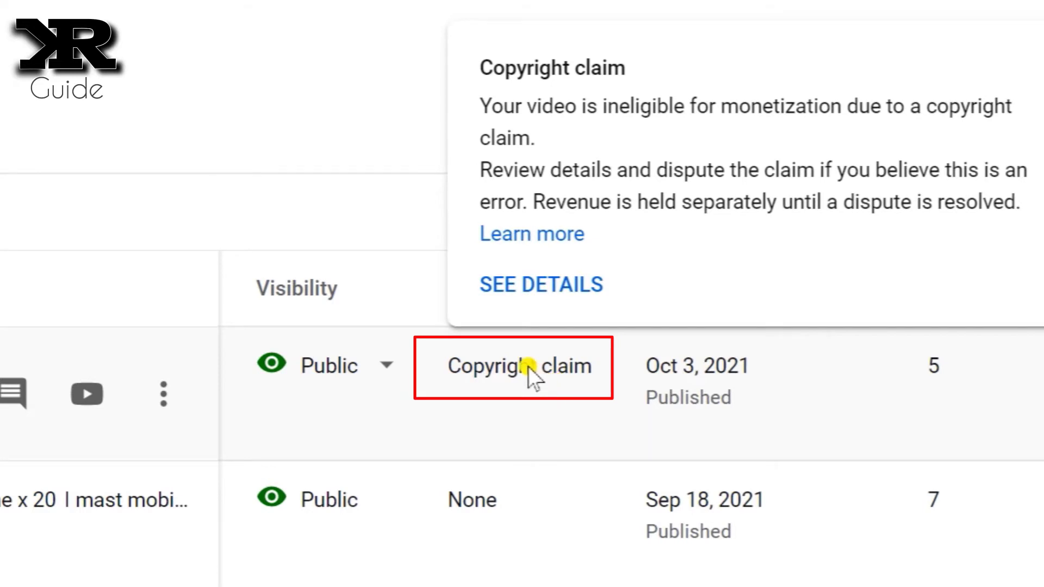
{"action": "left_click", "coordinate": [514, 294]}
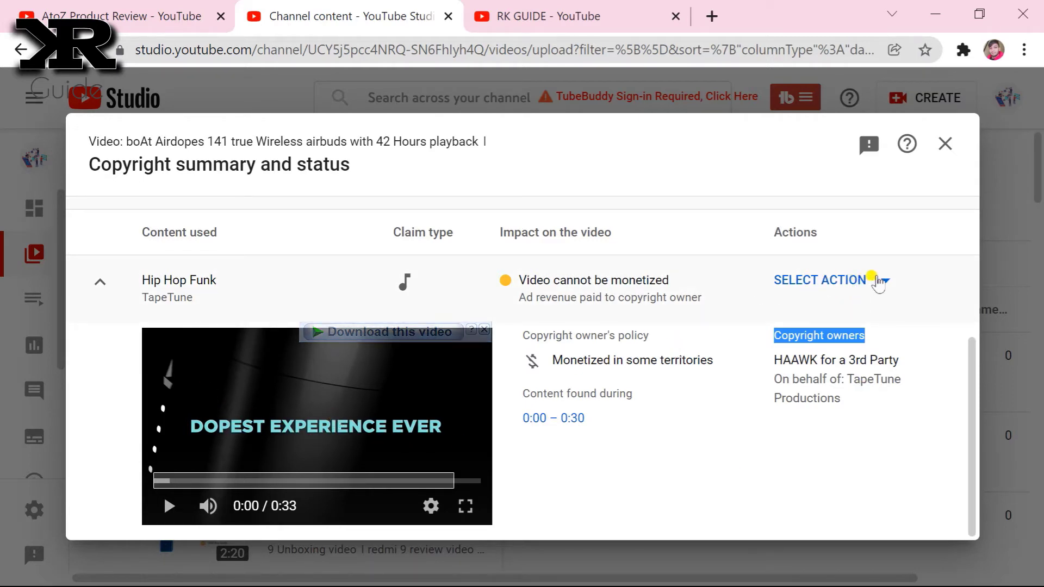
Start replacing the claimed song Hip Hop Funk and add the free track Guitar House as its substitute
{"action": "left_click", "coordinate": [881, 282]}
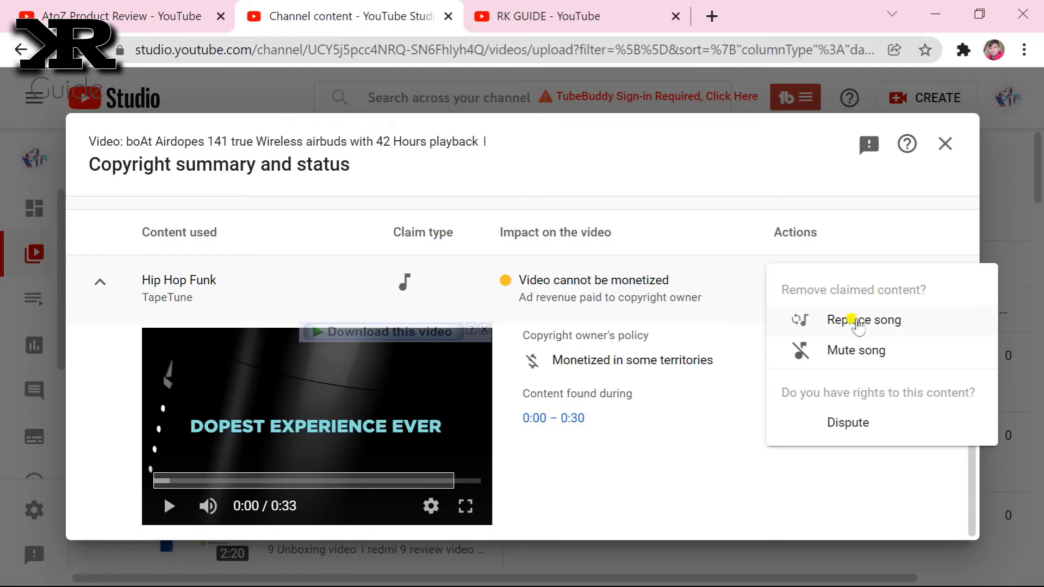
{"action": "left_click", "coordinate": [849, 325]}
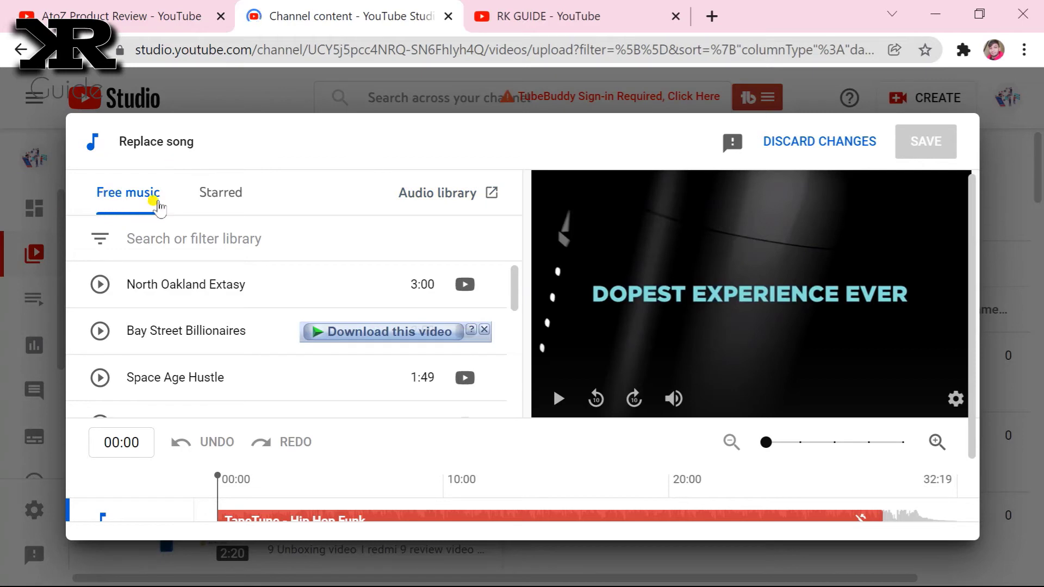
{"action": "scroll", "coordinate": [210, 326], "scroll_direction": "down", "scroll_amount": 3}
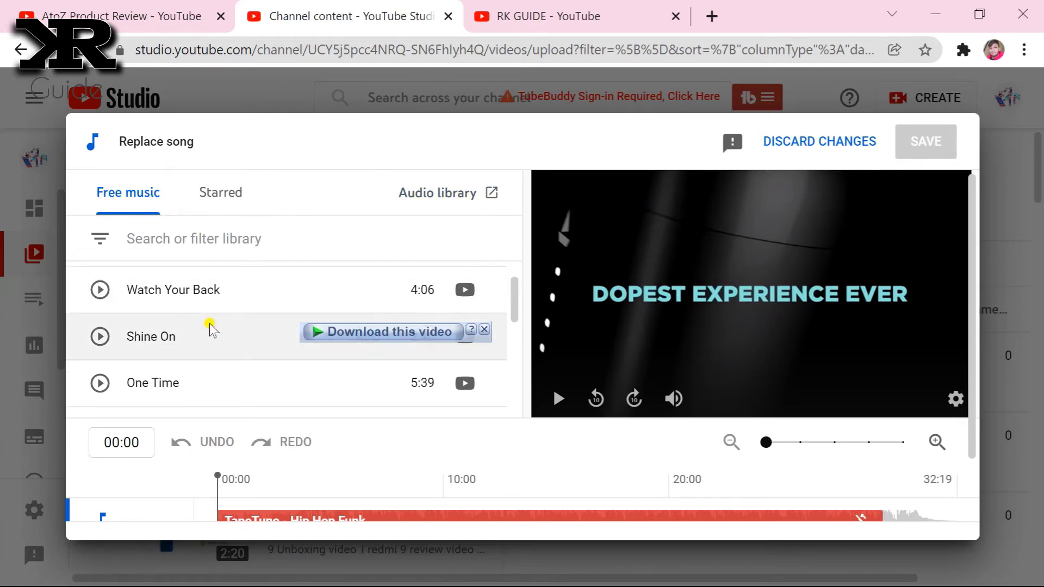
{"action": "scroll", "coordinate": [177, 288], "scroll_direction": "down", "scroll_amount": 5}
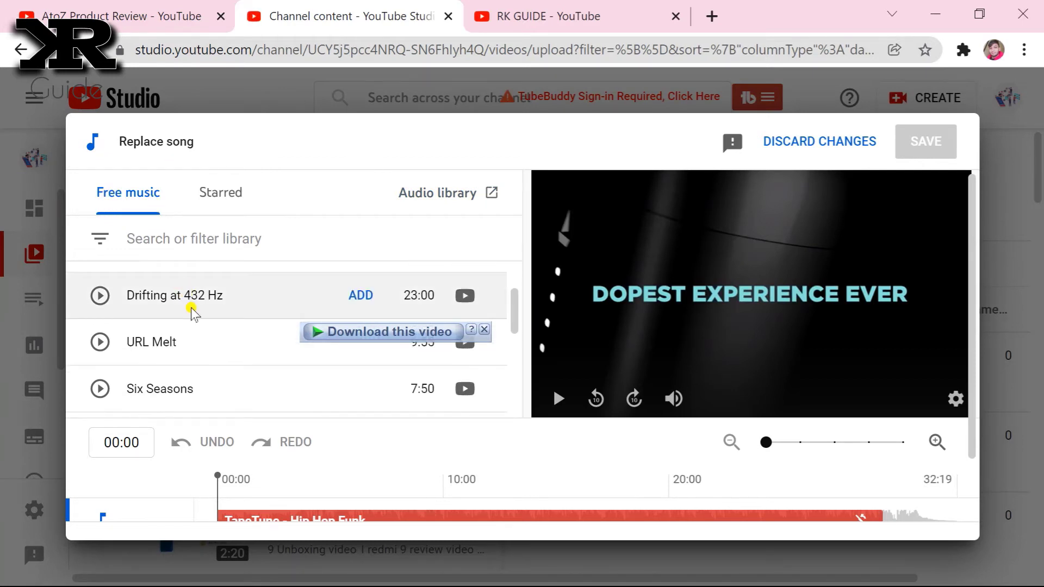
{"action": "scroll", "coordinate": [191, 311], "scroll_direction": "down", "scroll_amount": 10}
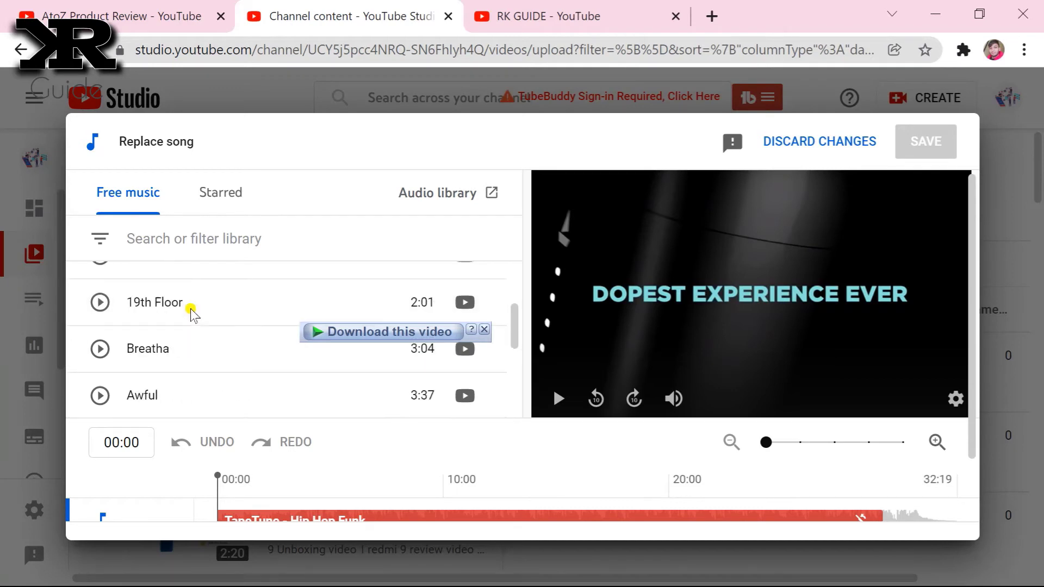
{"action": "mouse_move", "coordinate": [191, 311]}
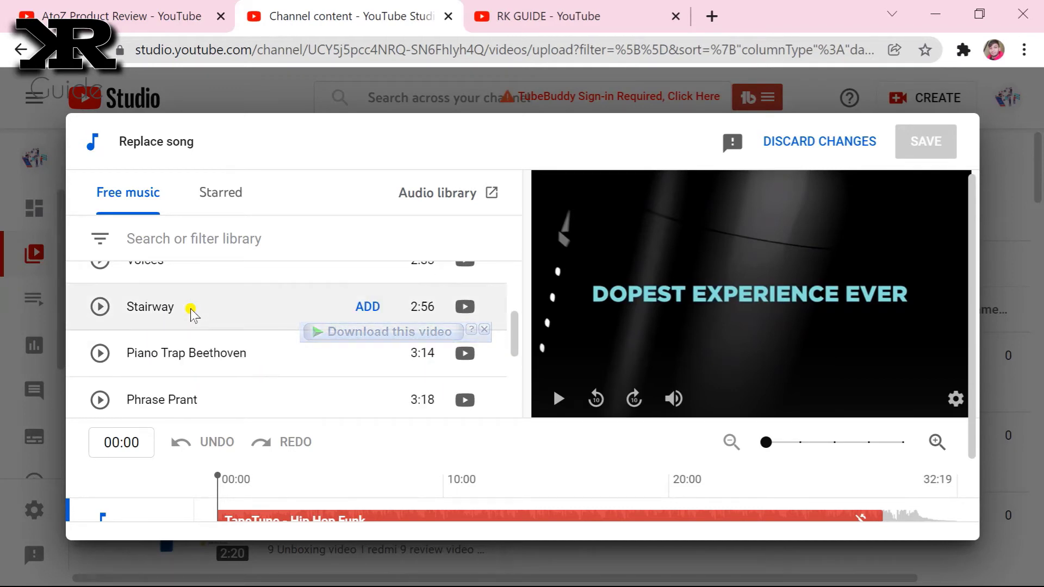
{"action": "scroll", "coordinate": [192, 311], "scroll_direction": "up", "scroll_amount": 8}
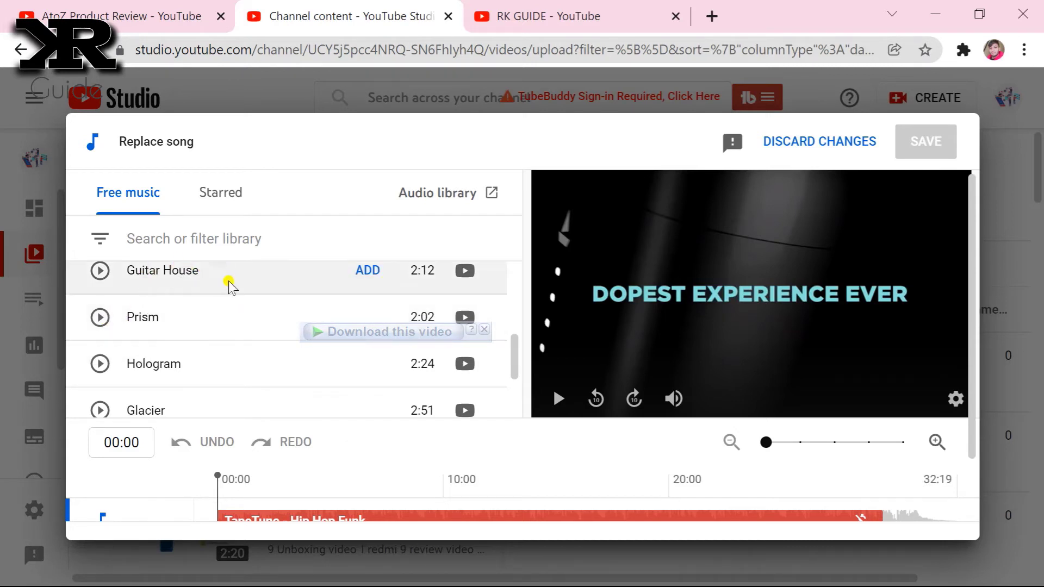
{"action": "left_click", "coordinate": [366, 271]}
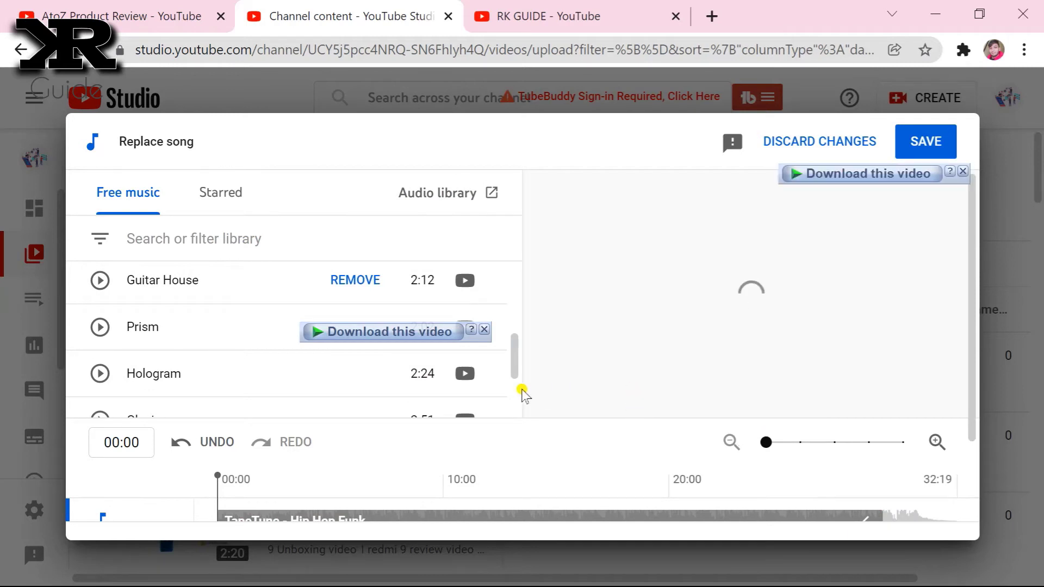
Play a short preview of the boAt Airdopes video with the replacement track, then save and confirm the song replacement
{"action": "scroll", "coordinate": [523, 391], "scroll_direction": "down", "scroll_amount": 5}
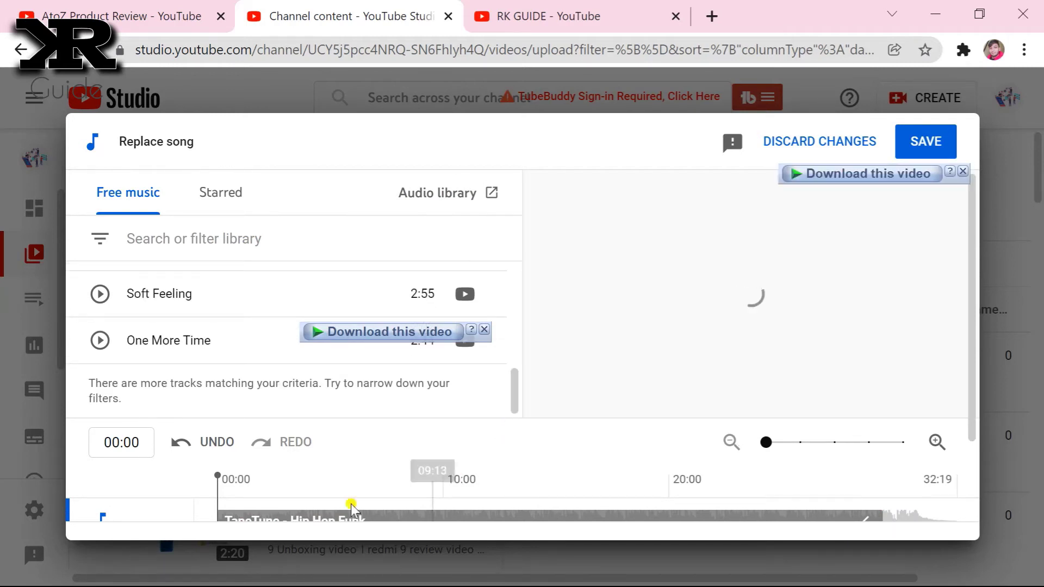
{"action": "scroll", "coordinate": [305, 473], "scroll_direction": "down", "scroll_amount": 3}
{"action": "scroll", "coordinate": [348, 419], "scroll_direction": "up", "scroll_amount": 3}
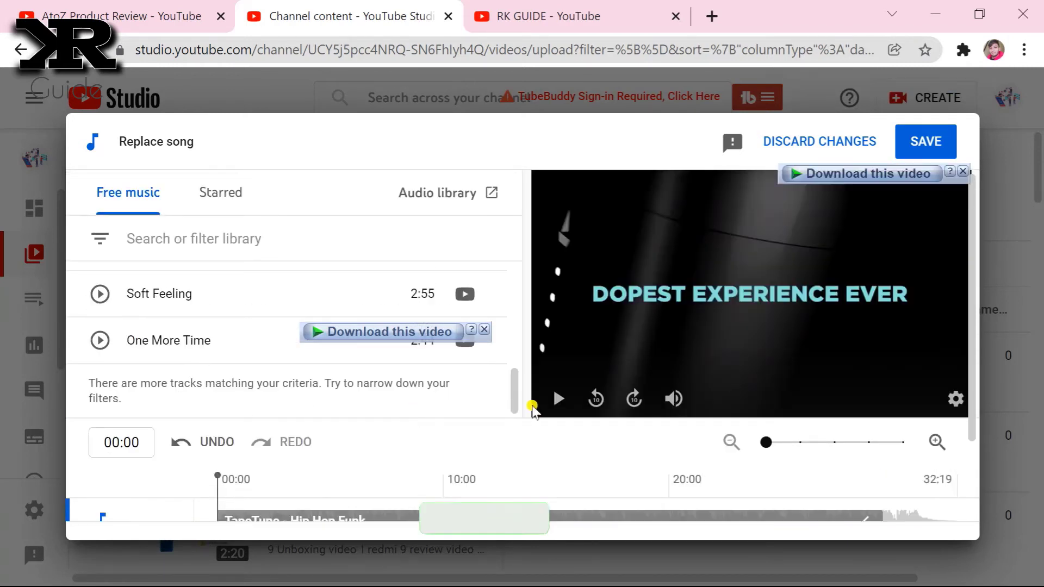
{"action": "left_click", "coordinate": [560, 398]}
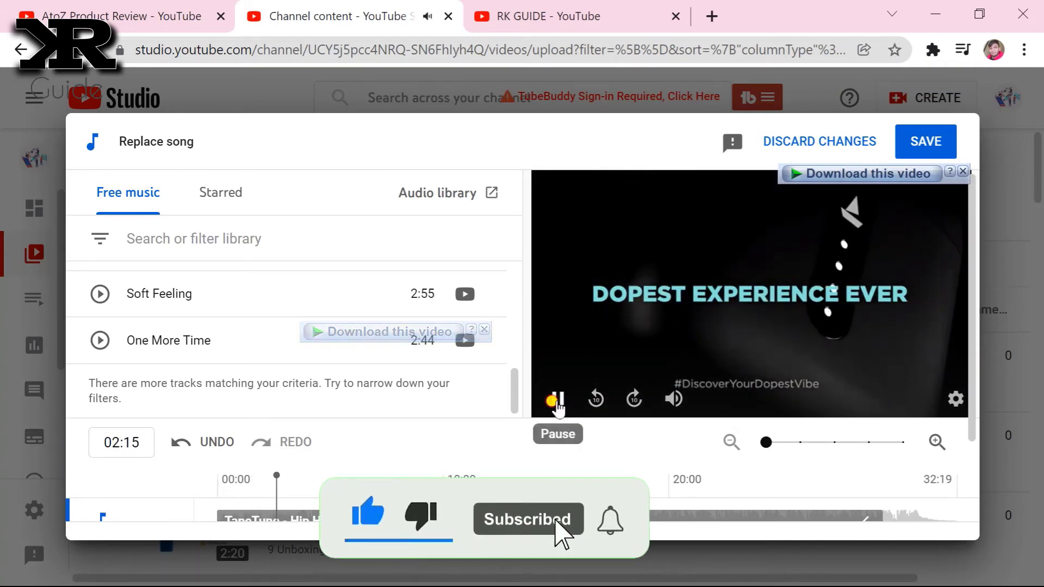
{"action": "left_click", "coordinate": [556, 401]}
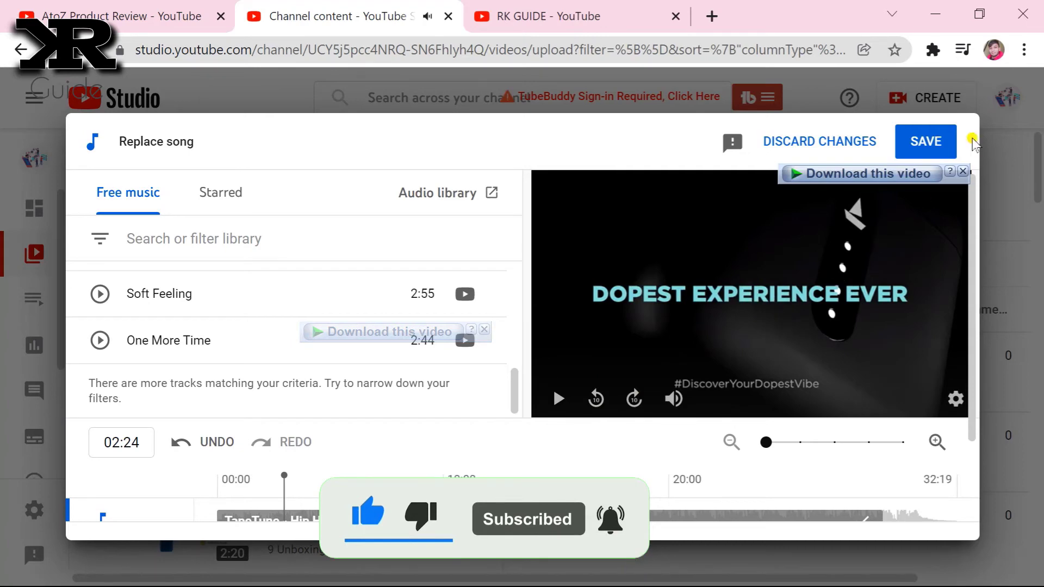
{"action": "left_click", "coordinate": [920, 142]}
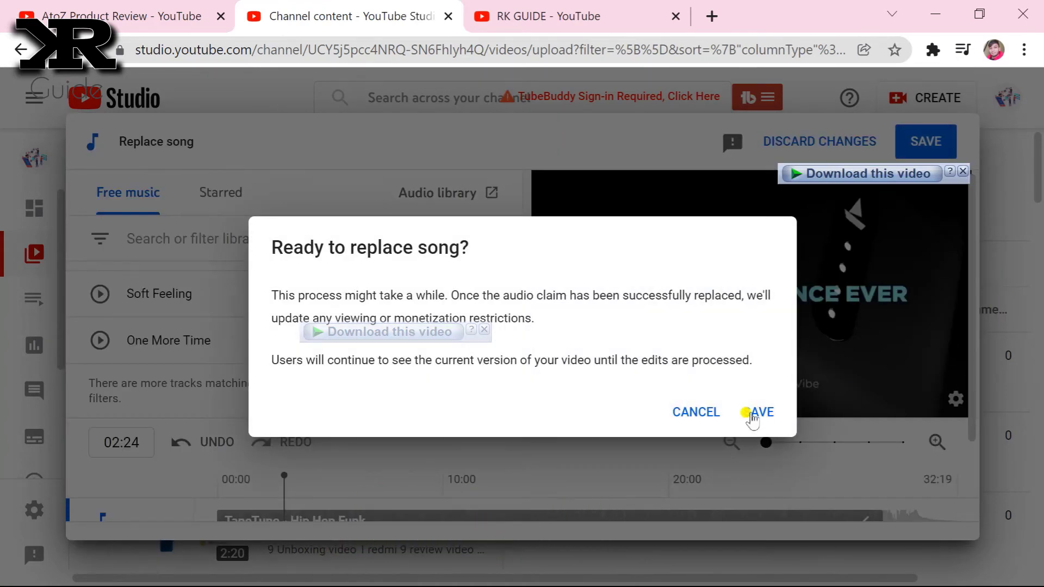
{"action": "left_click", "coordinate": [753, 413]}
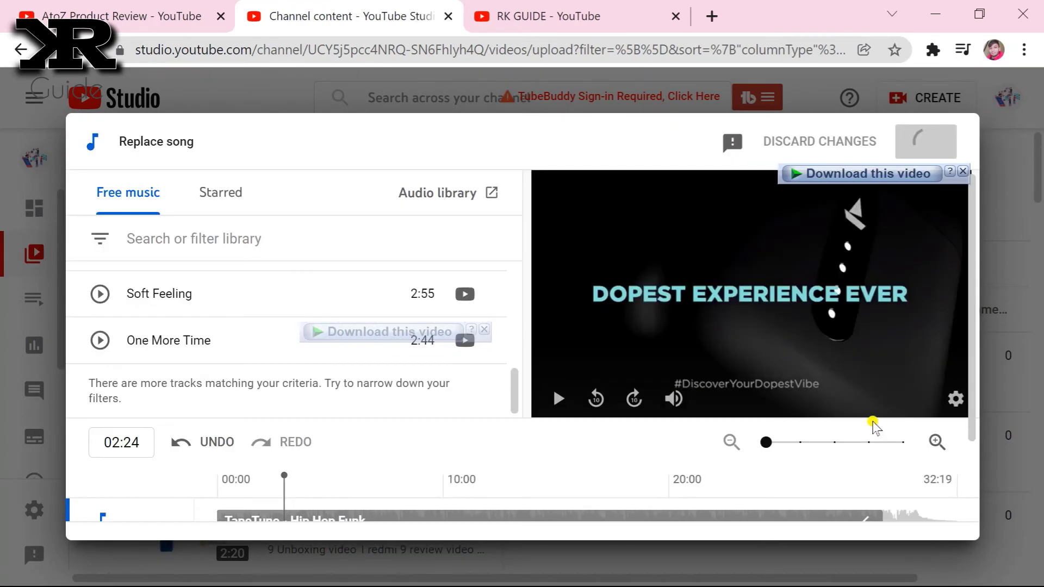